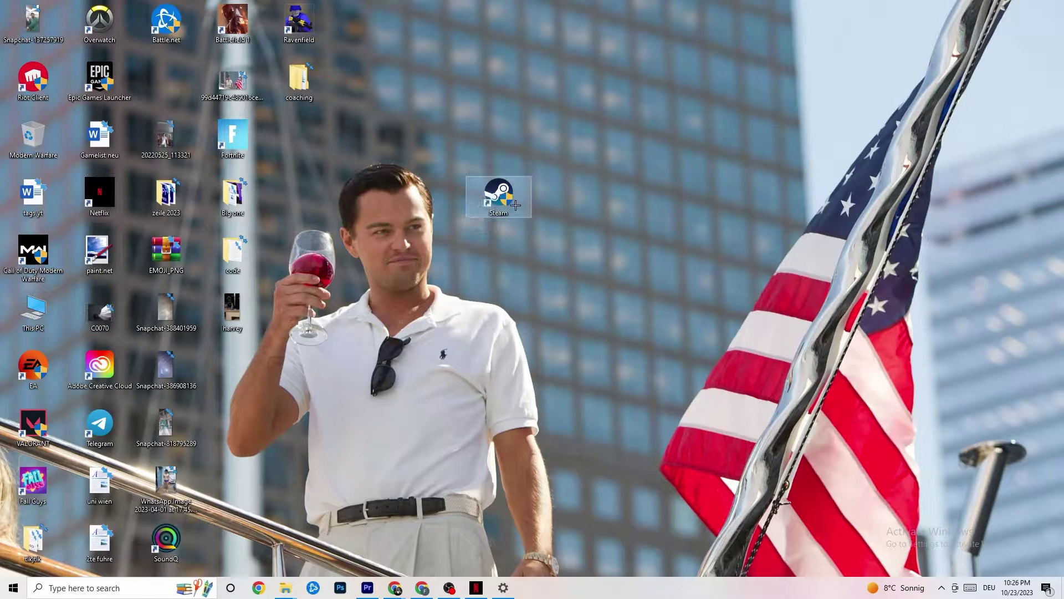
- Set the Steam desktop shortcut to run in Windows 8 compatibility mode as administrator
right_click(497, 197)
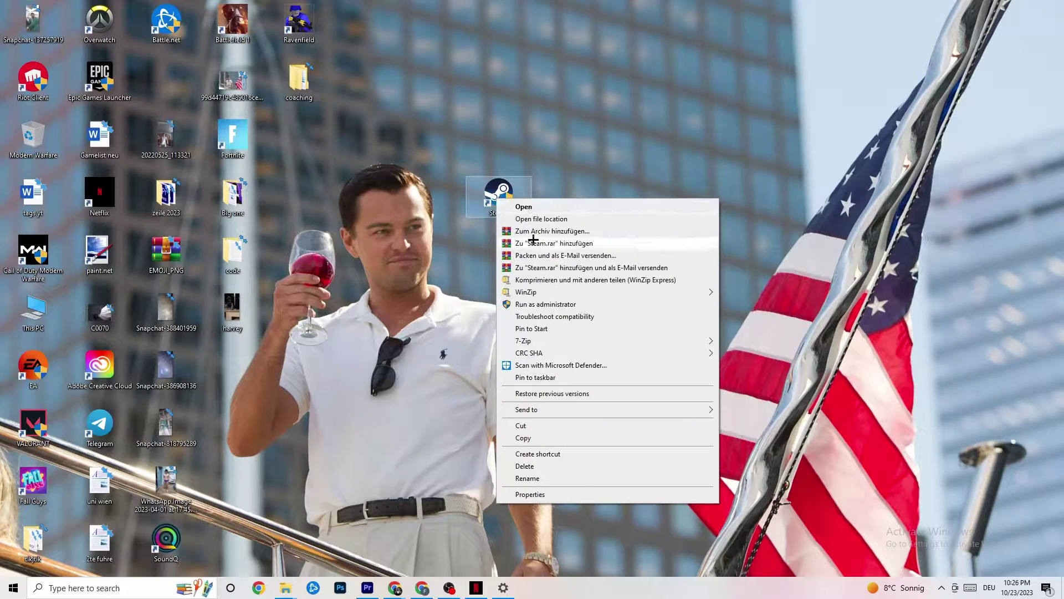
click(553, 497)
drag(576, 204, 517, 125)
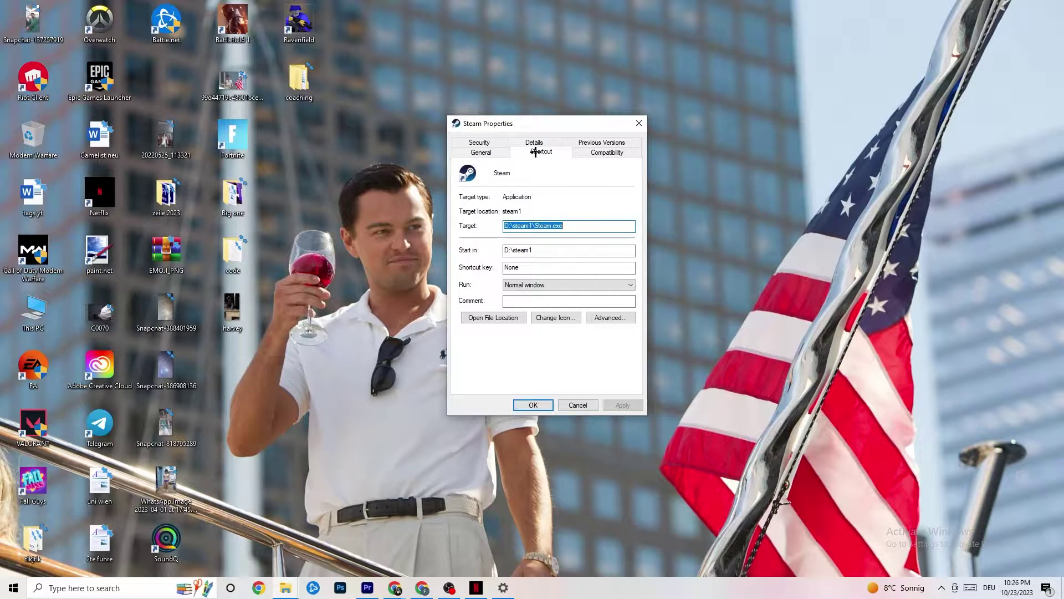
click(576, 150)
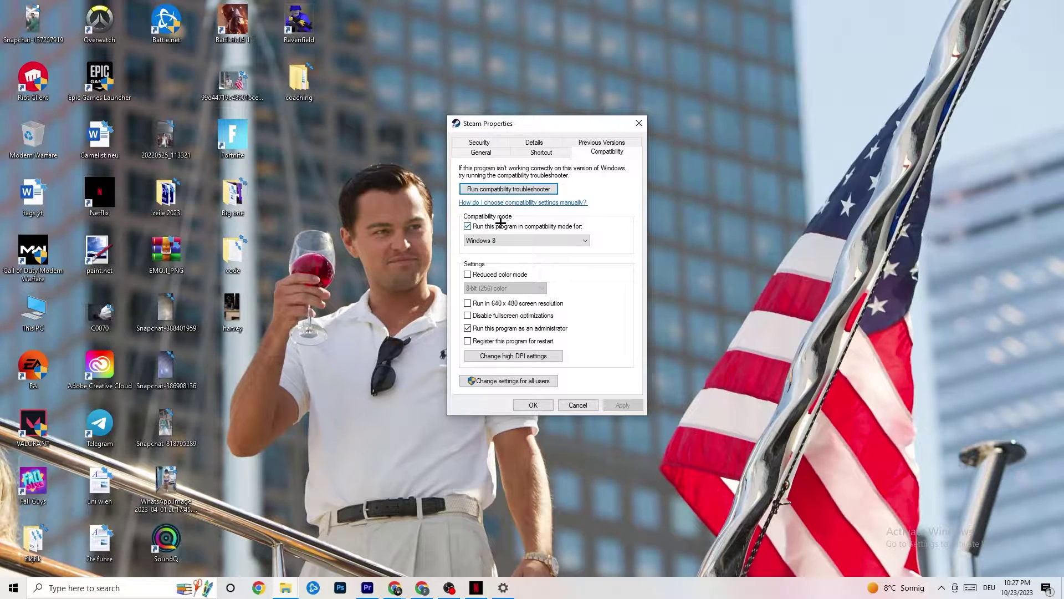
click(513, 240)
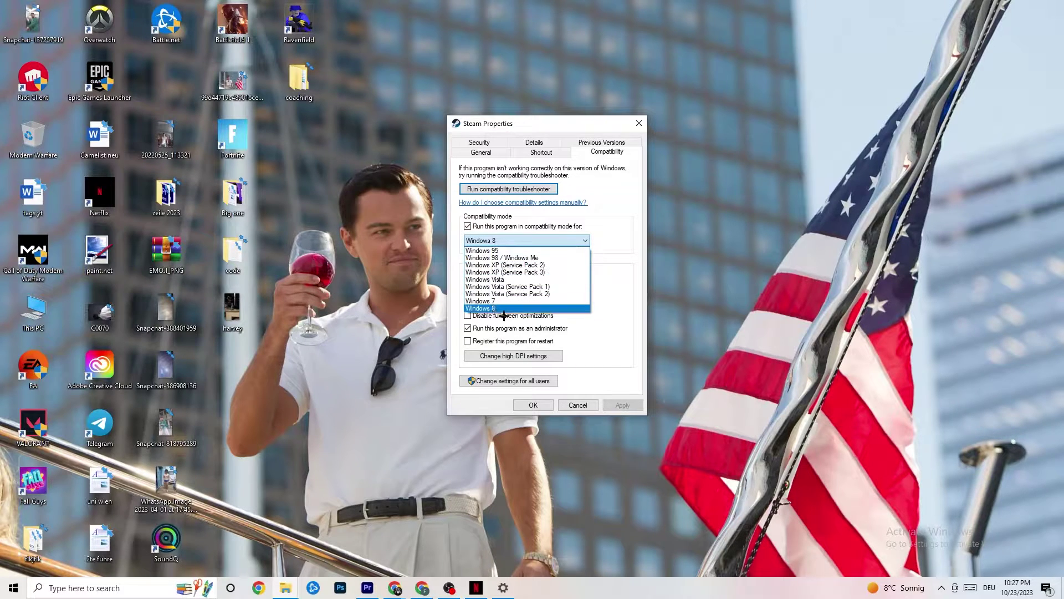
click(600, 265)
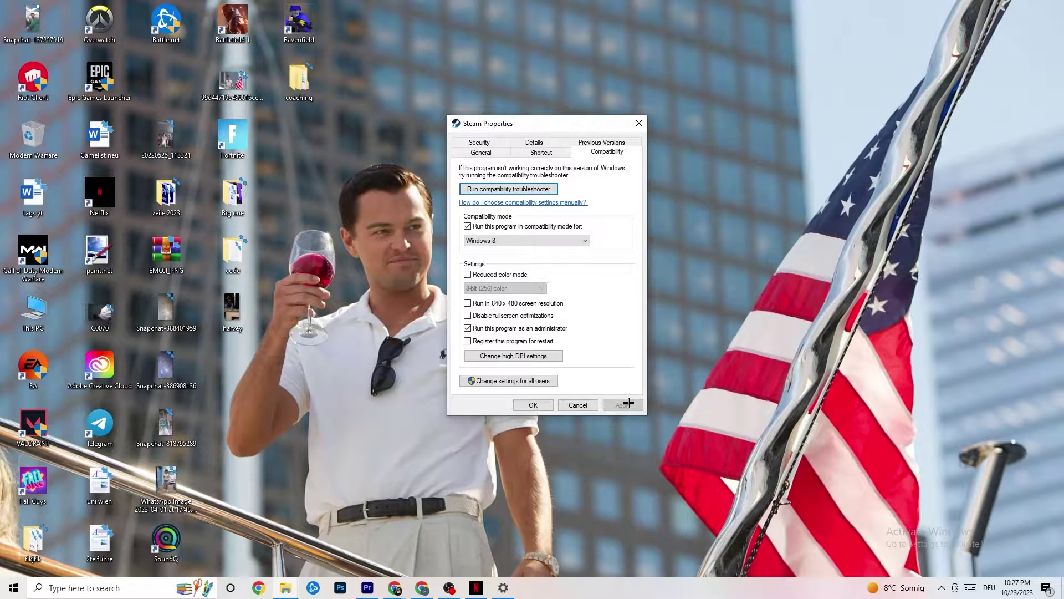
click(533, 407)
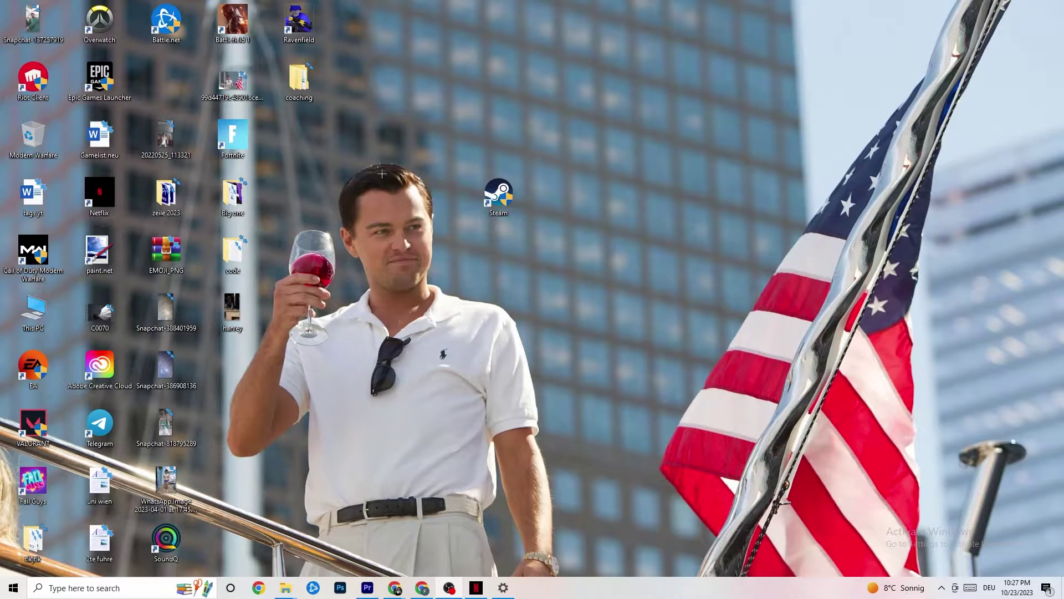
key(super)
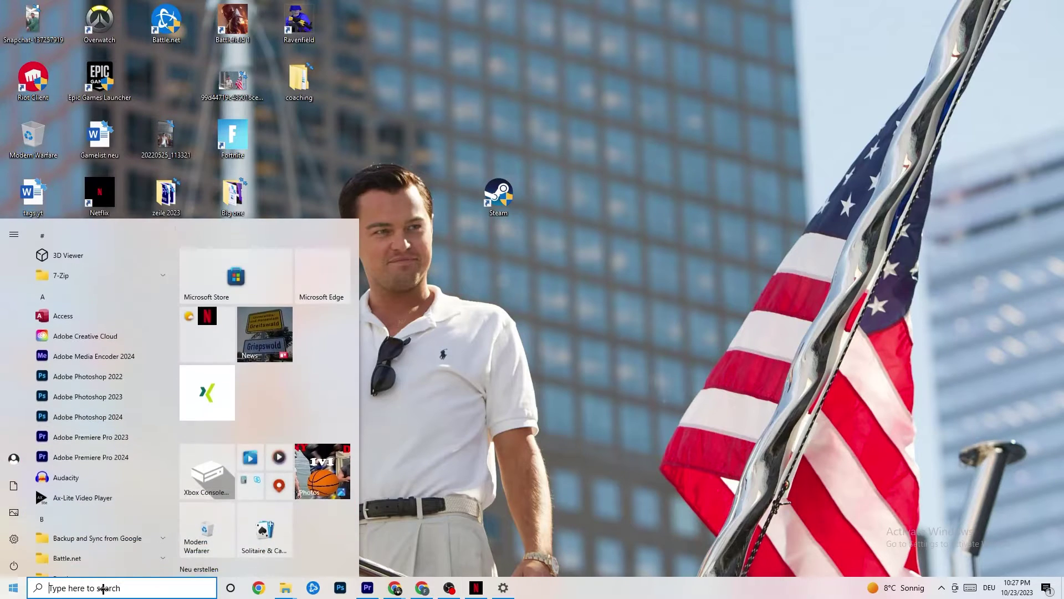
key(super)
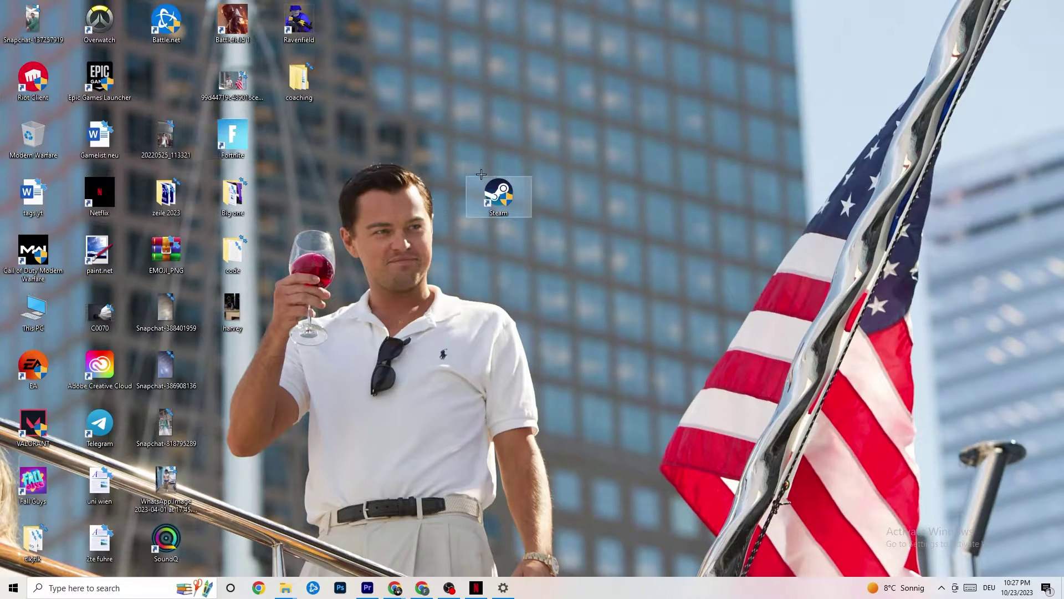
right_click(487, 202)
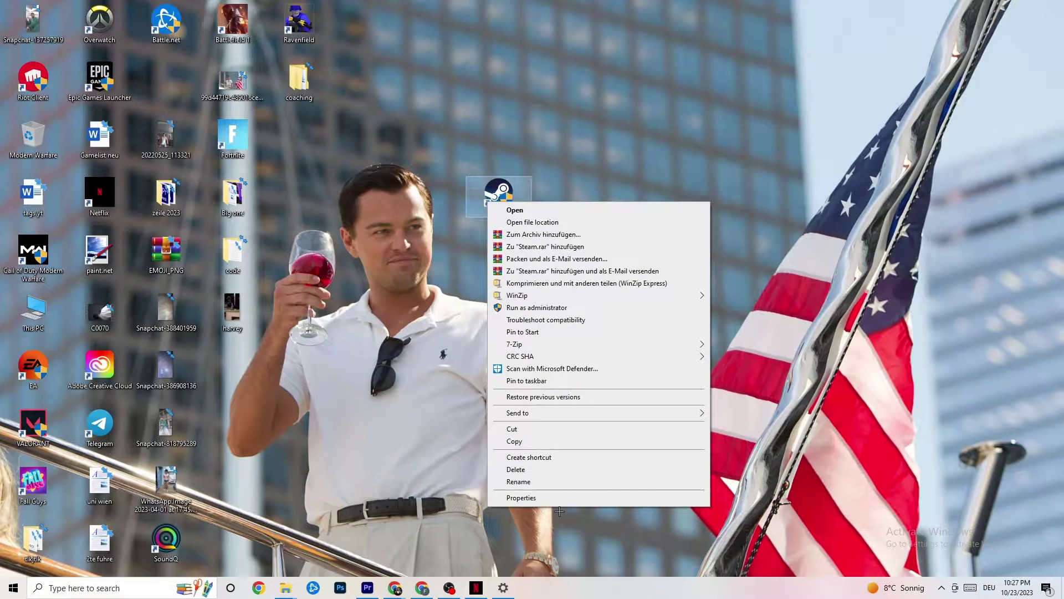
click(345, 310)
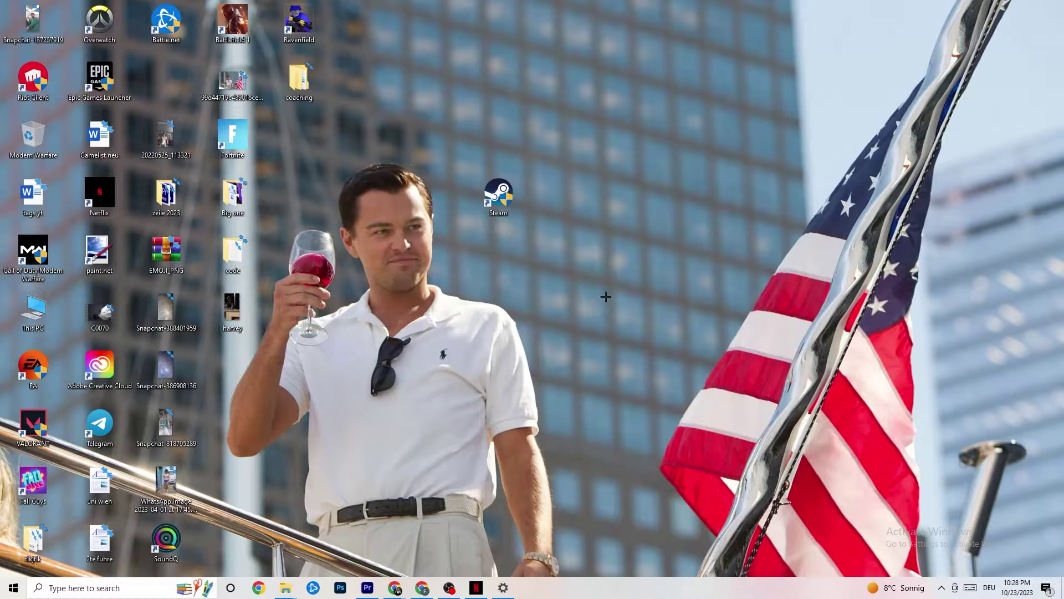
- Launch Task Manager from the taskbar menu and maximize its window
right_click(591, 595)
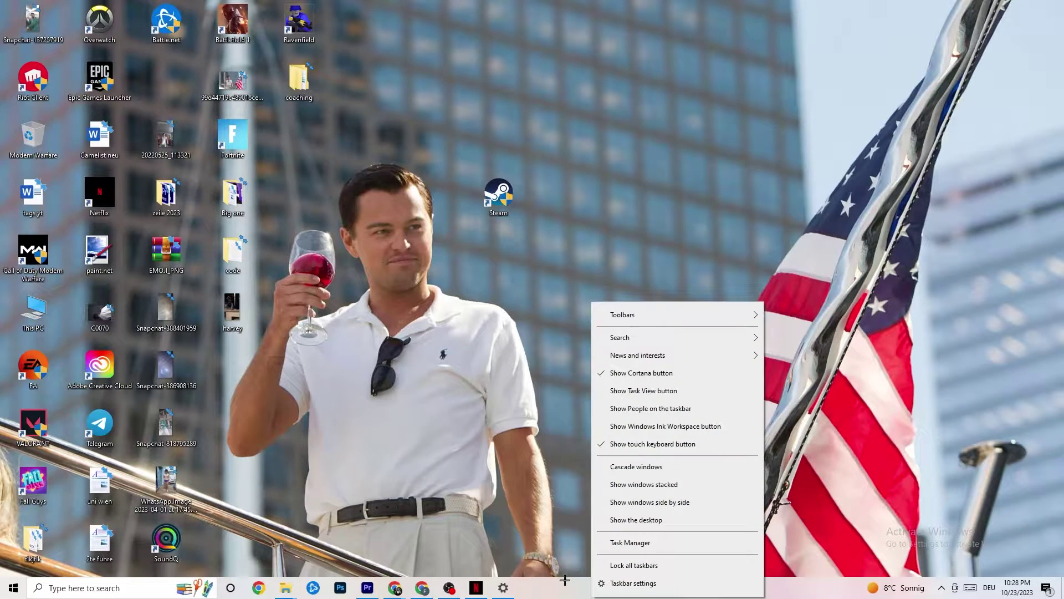
click(640, 543)
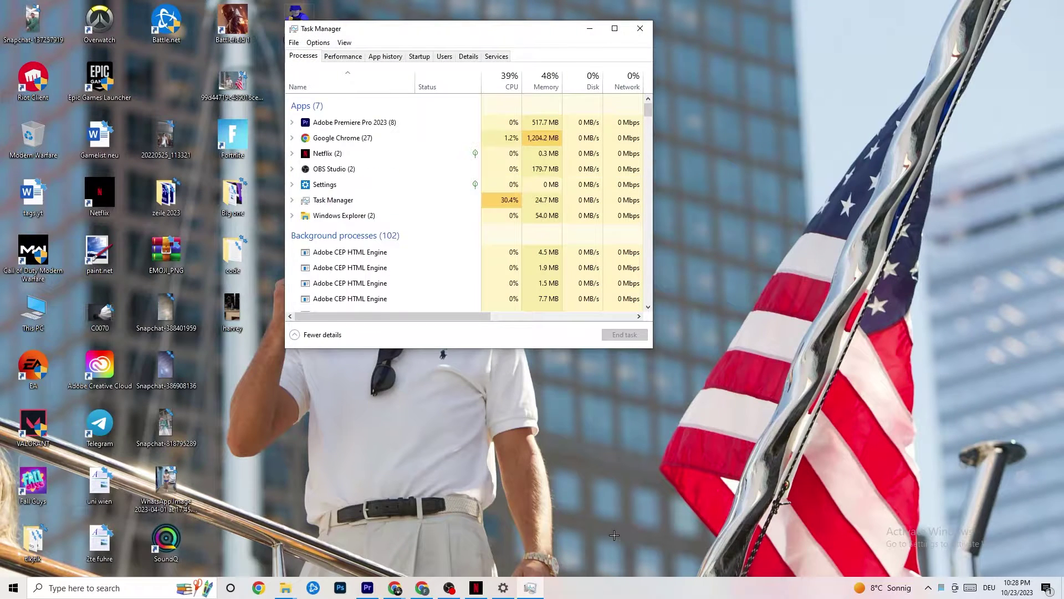
click(614, 29)
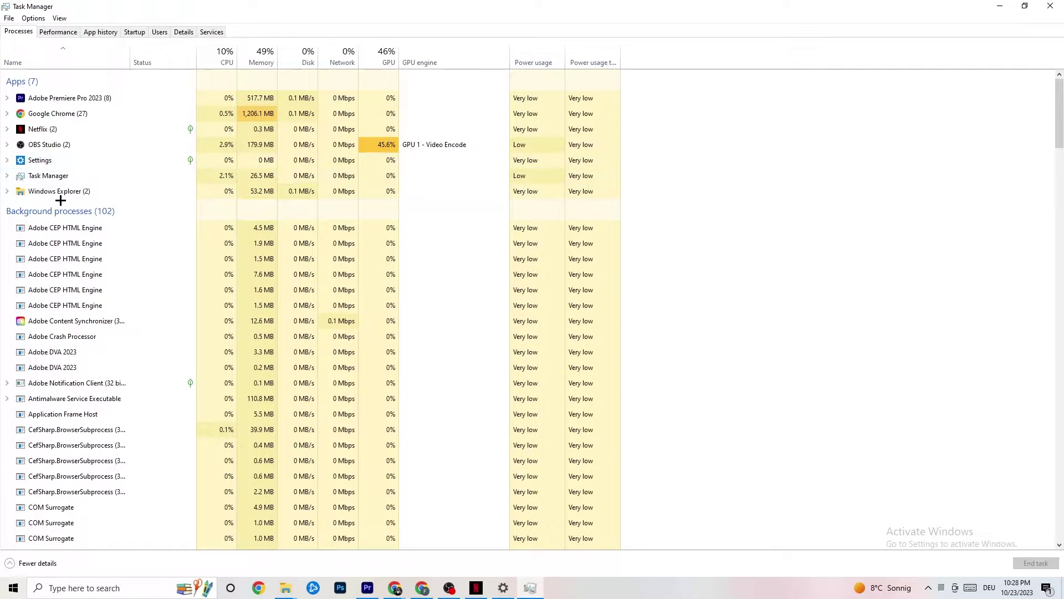
- Switch Task Manager to the Details tab listing each process's PID and status
right_click(78, 114)
click(760, 133)
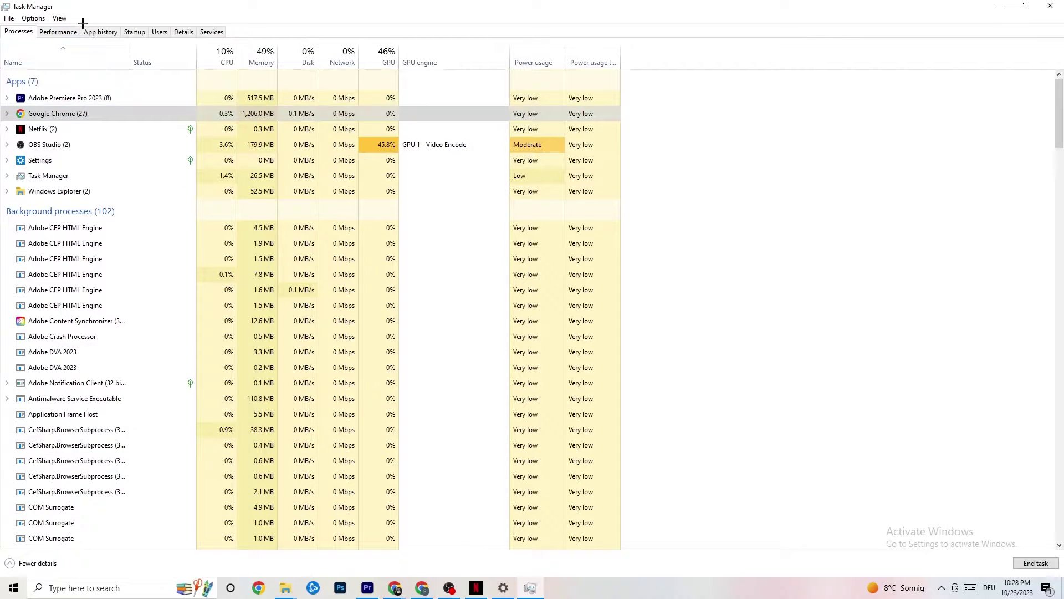
click(183, 32)
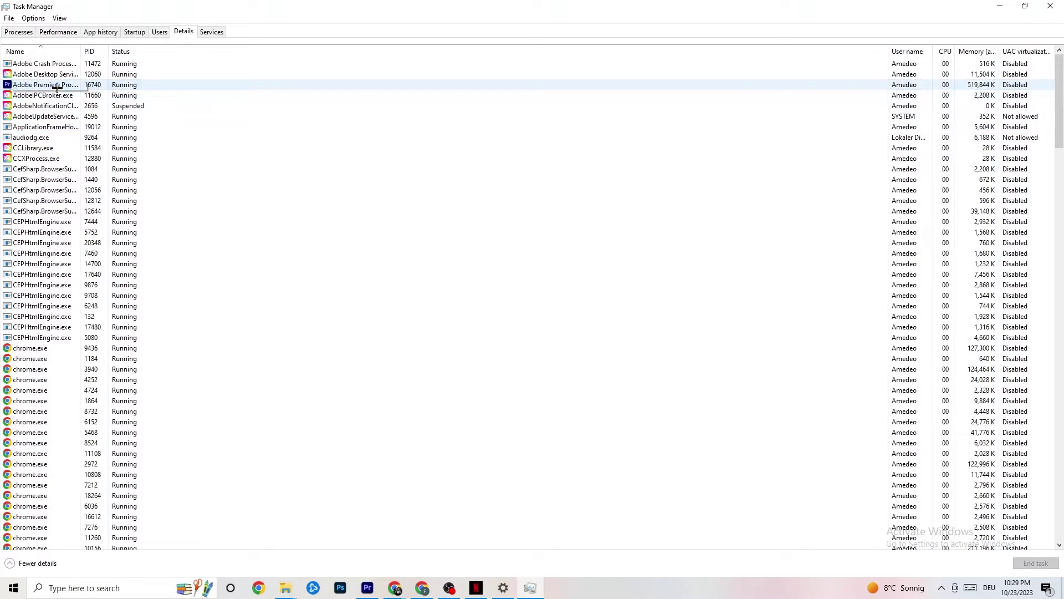
right_click(58, 88)
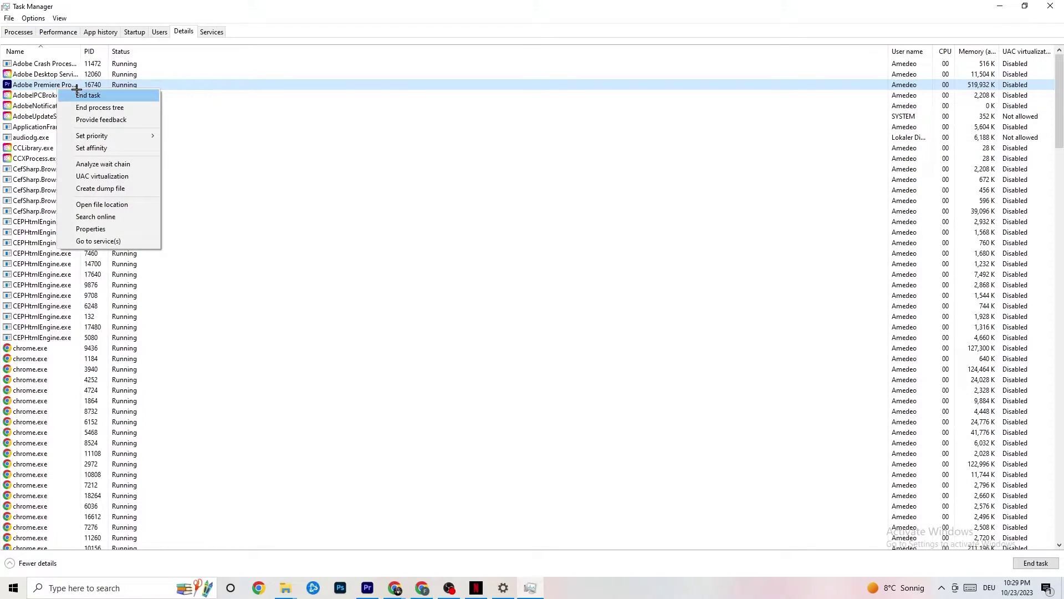
mouse_move(101, 138)
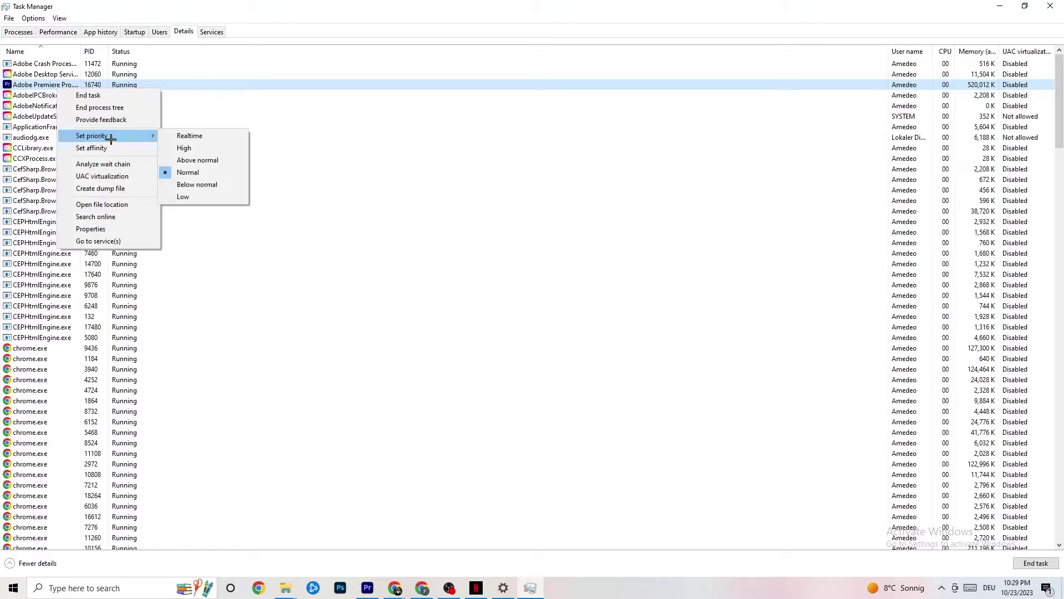
mouse_move(147, 132)
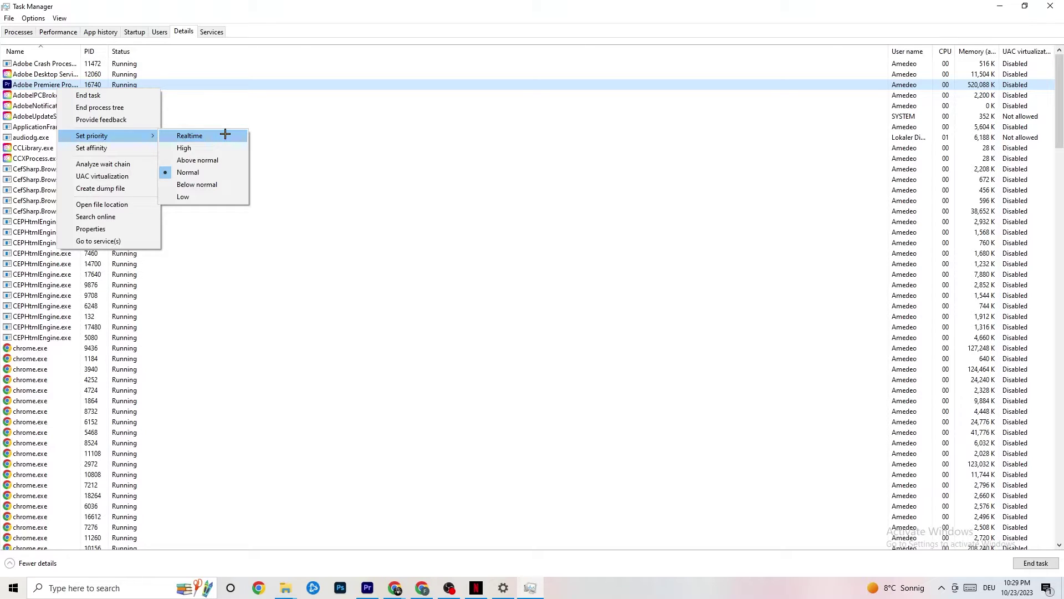
click(287, 117)
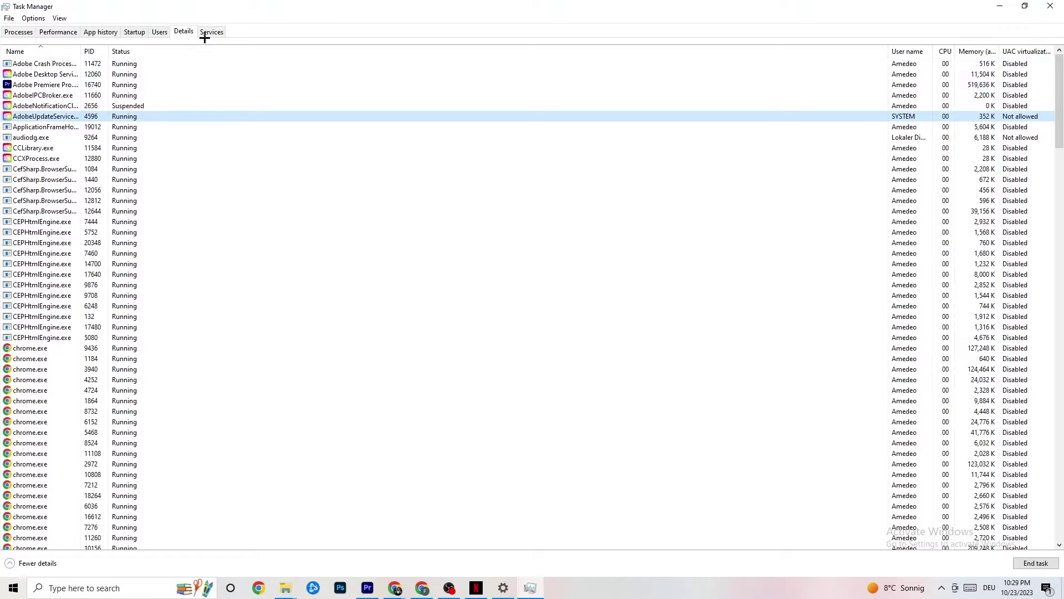
- Review the Startup apps, including Razer Synapse, without changes, and close Task Manager
click(133, 32)
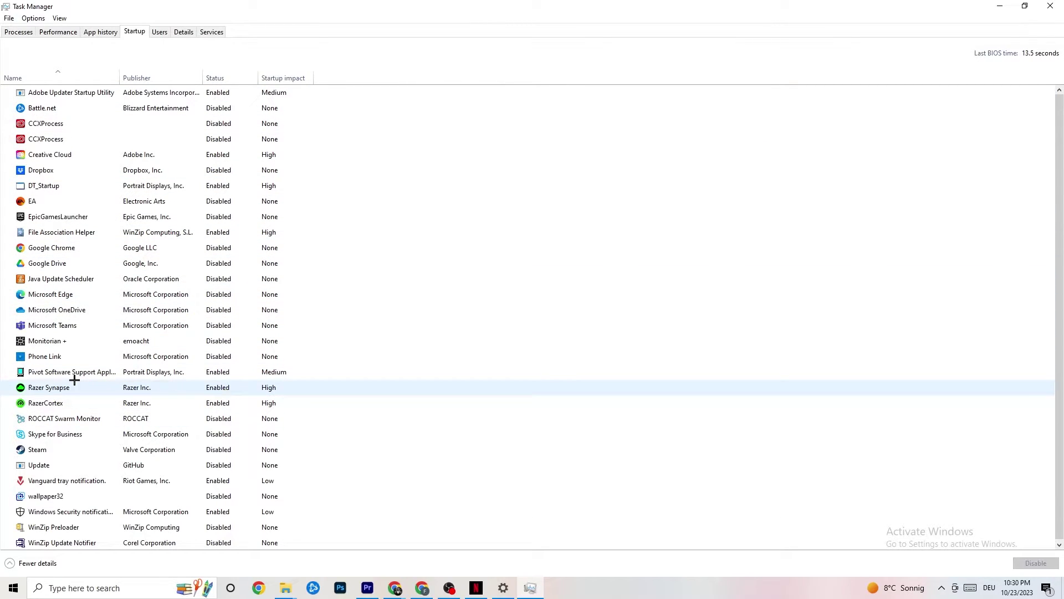
right_click(216, 389)
click(548, 56)
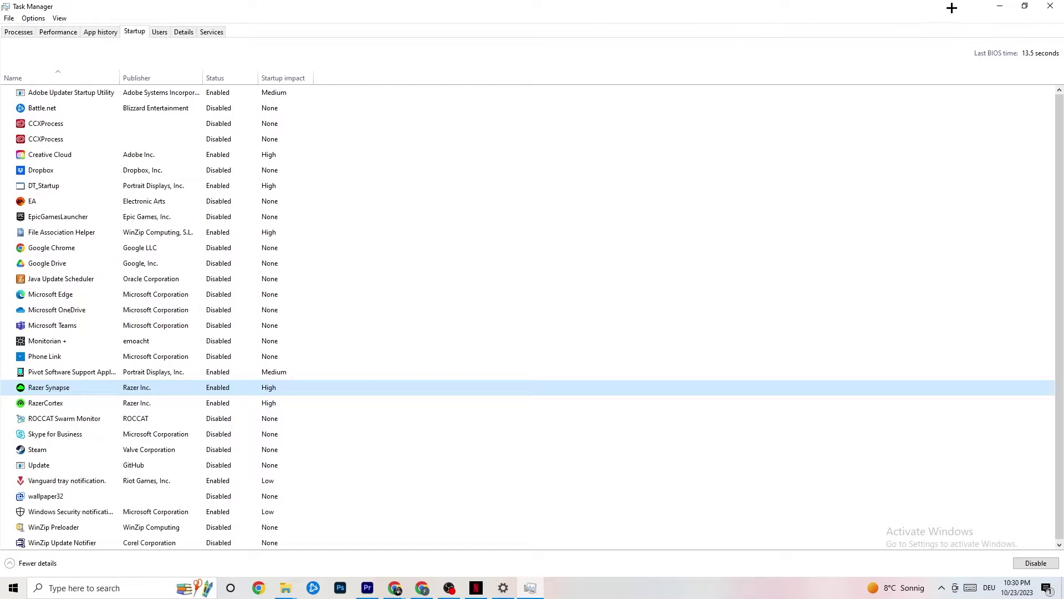
click(1049, 5)
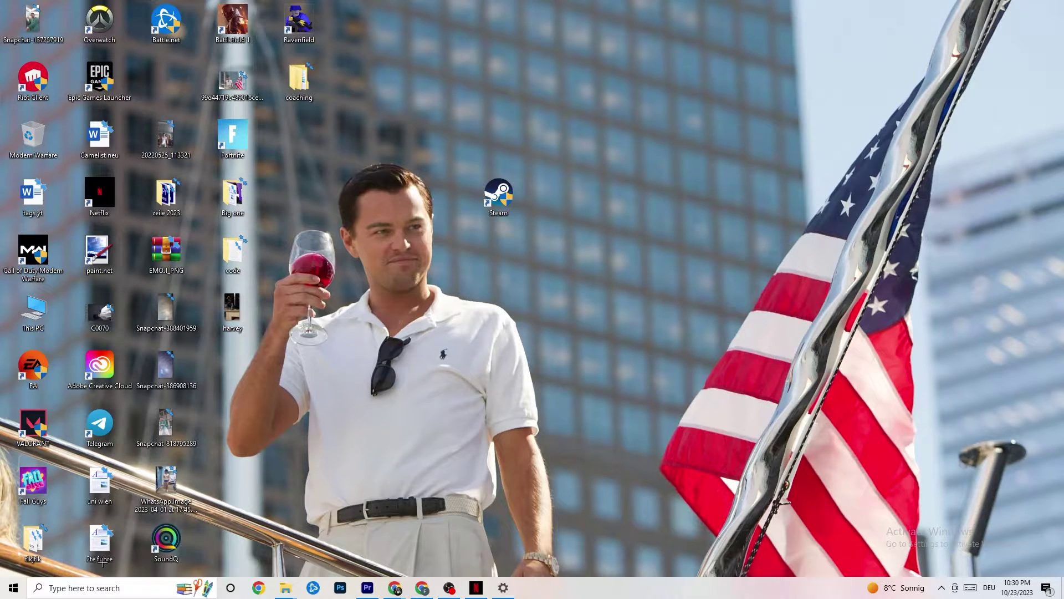
- Launch Windows Settings from the Start menu's gear icon
click(9, 592)
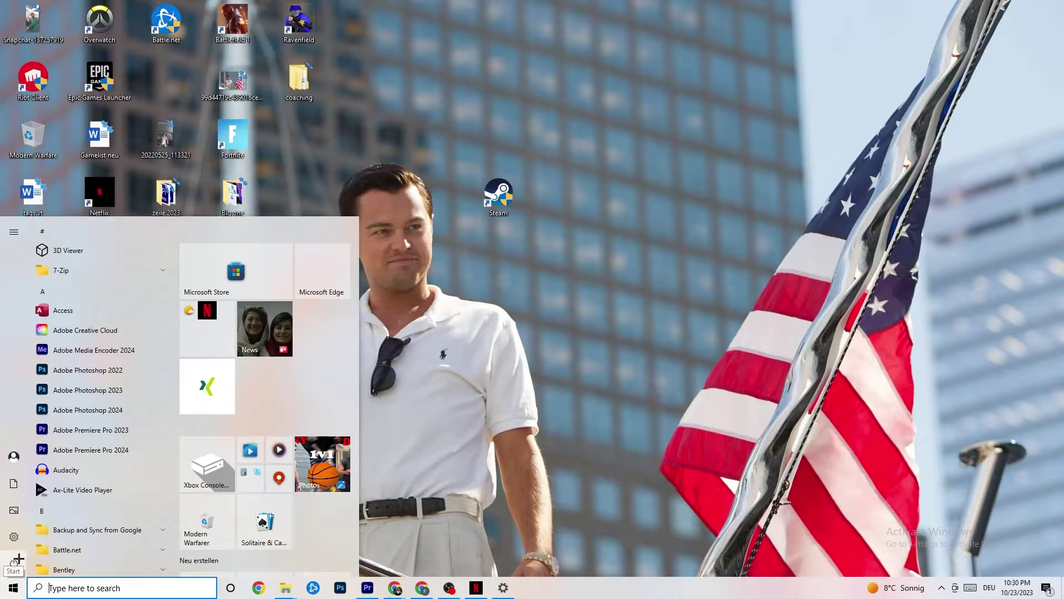
click(14, 536)
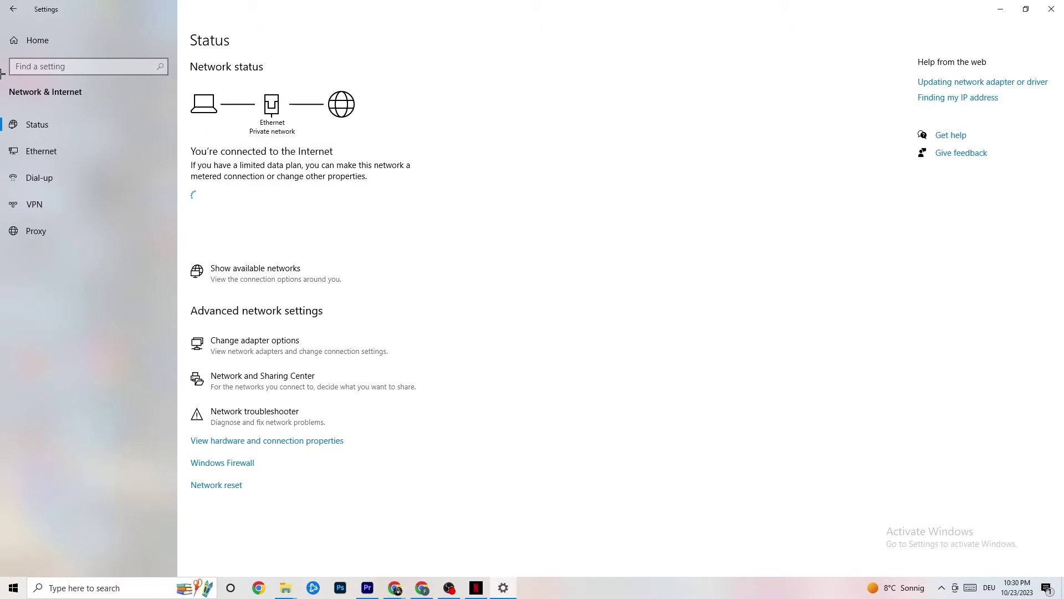
- Go to System > Display and keep the scale at 100% (Recommended)
click(31, 44)
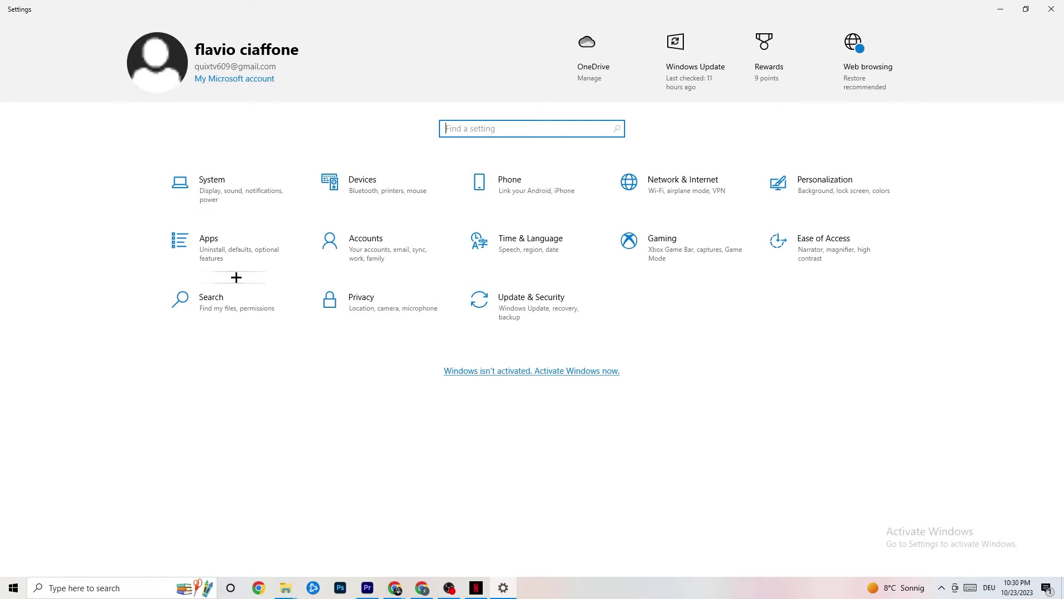
click(233, 188)
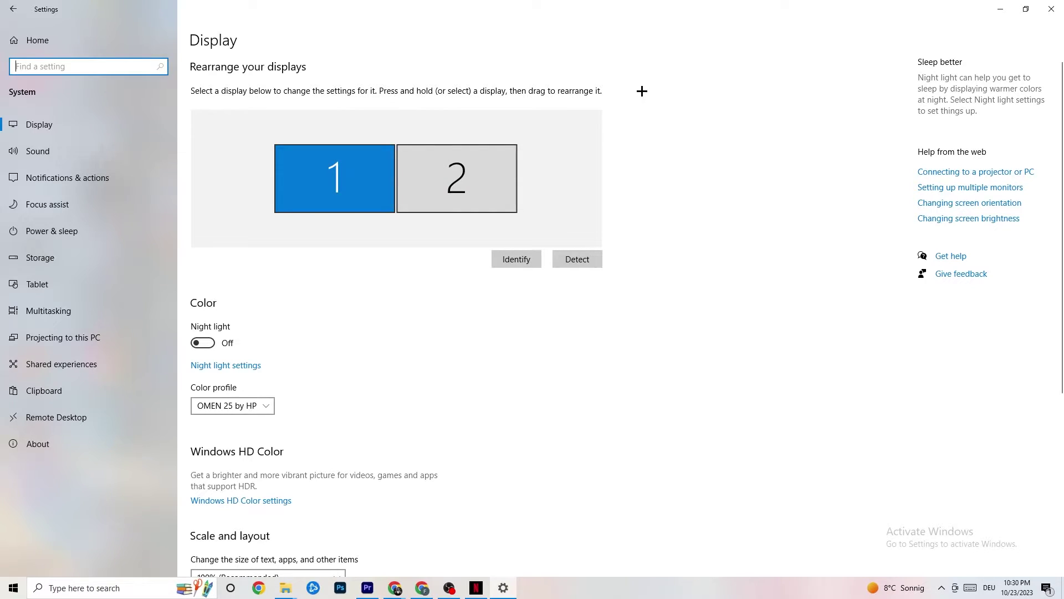
scroll(515, 124, down, 5)
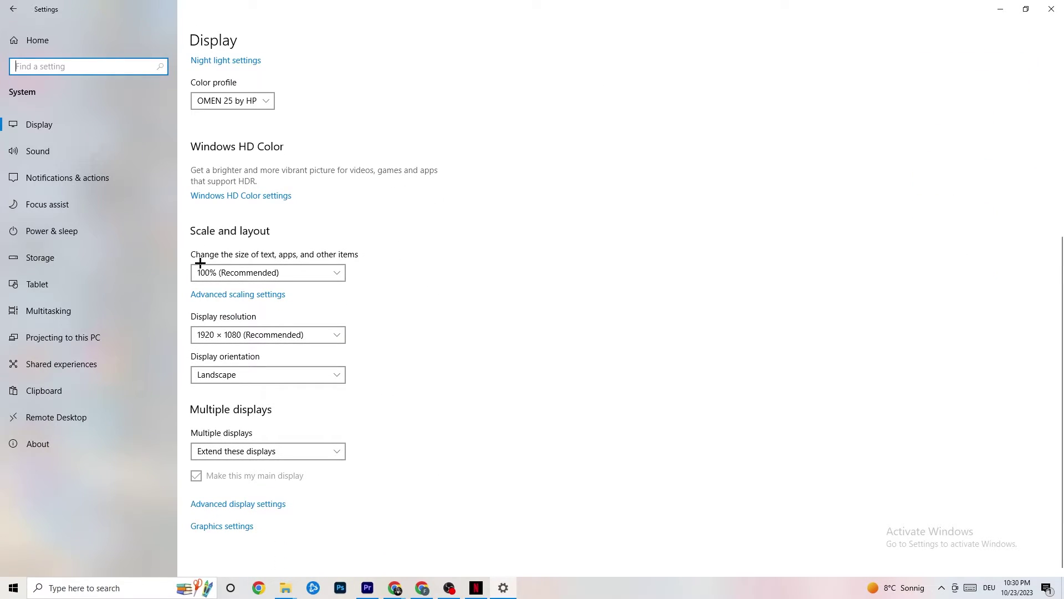
click(312, 270)
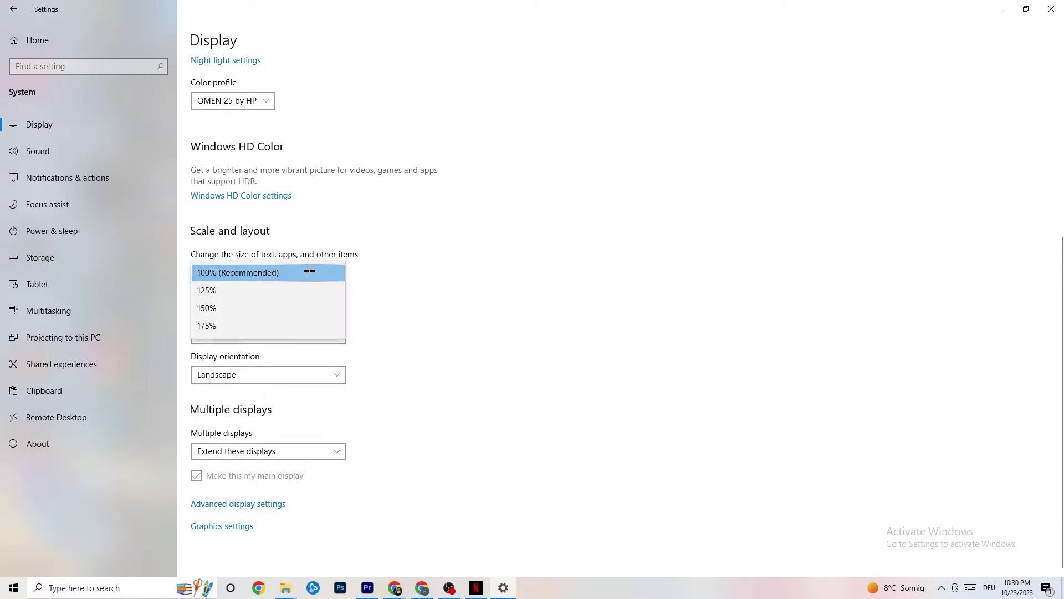
click(296, 271)
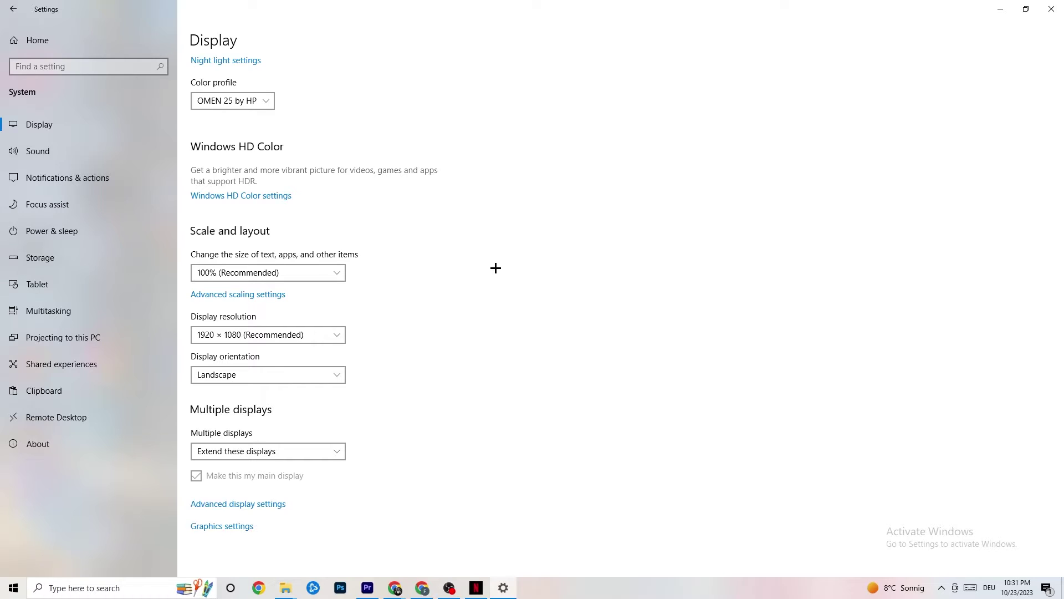
- Review the power plans in Power & sleep's Additional power settings, leaving Balanced selected
click(67, 228)
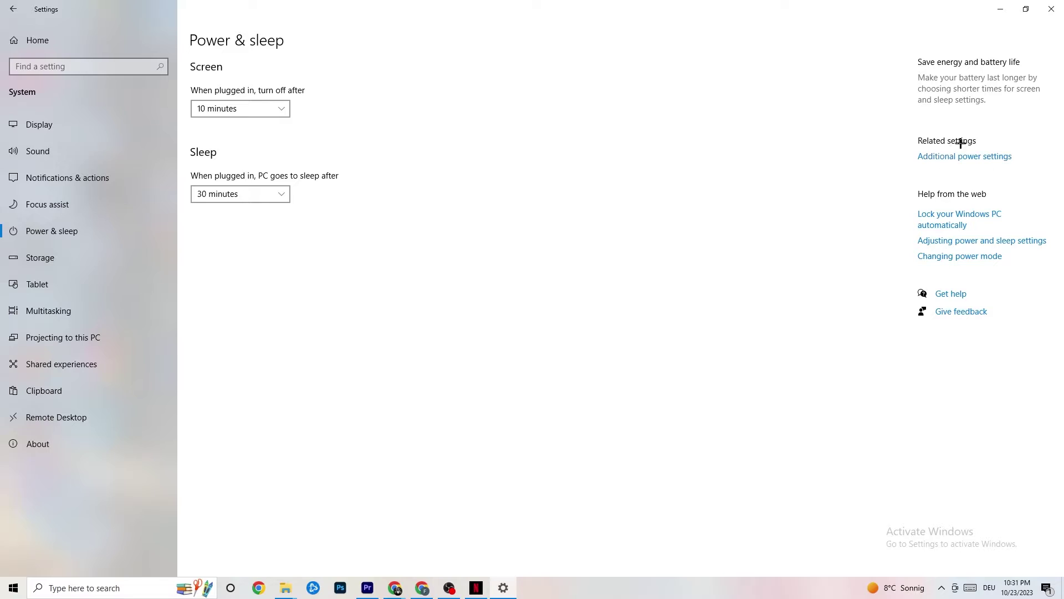
click(984, 157)
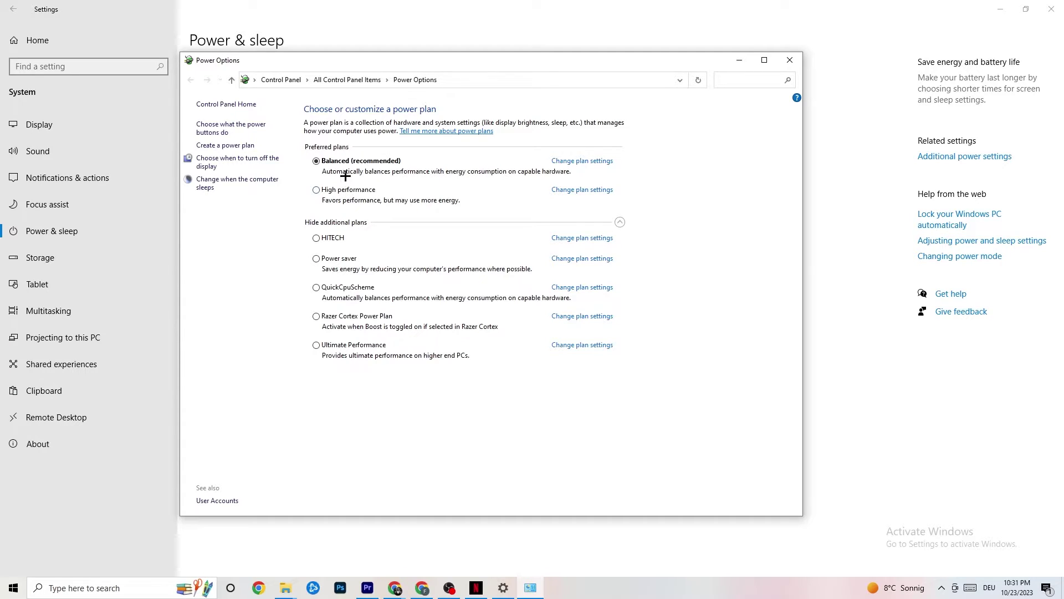
click(789, 60)
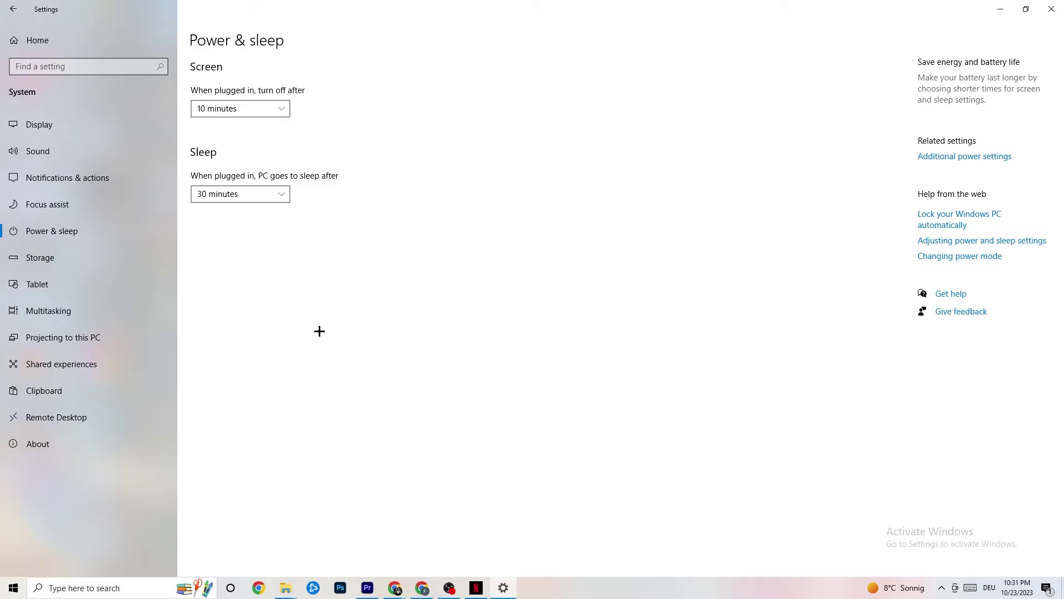
- Run Storage Sense every week with 14-day Recycle Bin and 60-day Downloads cleanup, and clean now
click(84, 257)
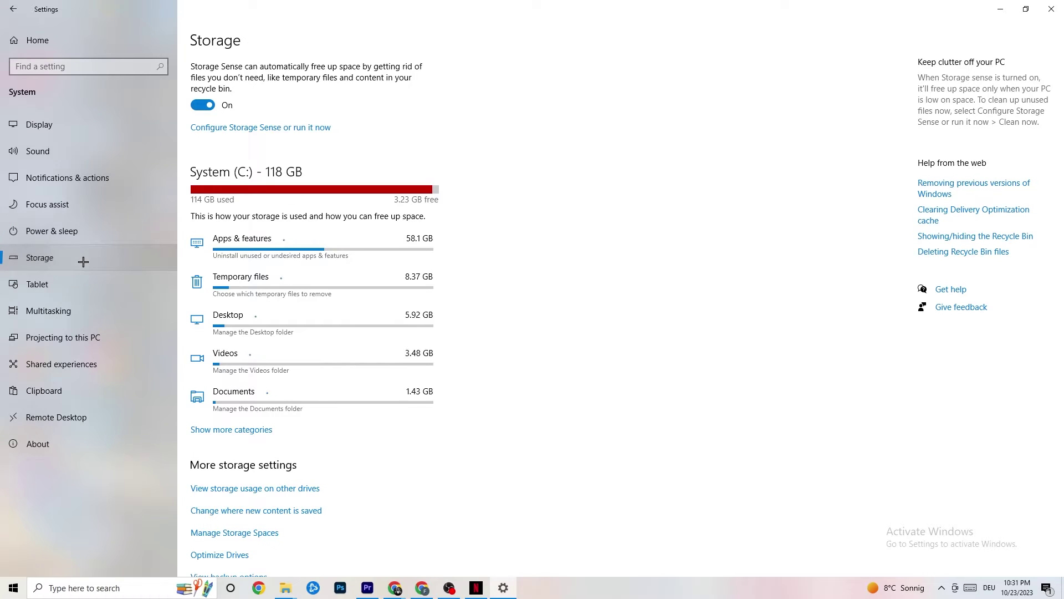
click(251, 128)
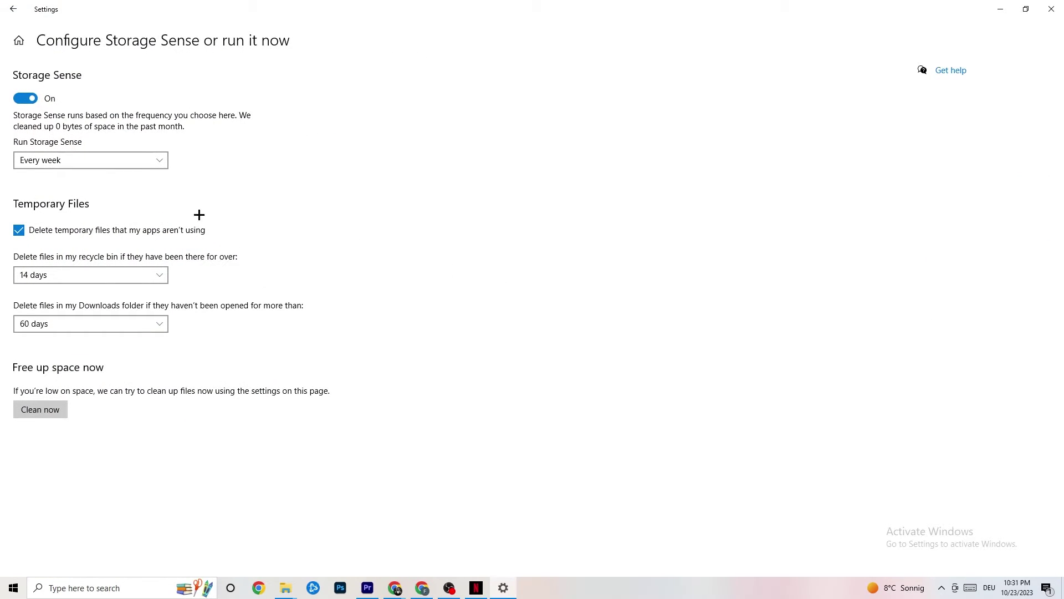
click(123, 160)
click(119, 162)
click(94, 161)
click(100, 161)
click(126, 272)
click(255, 240)
click(111, 324)
click(453, 269)
click(45, 410)
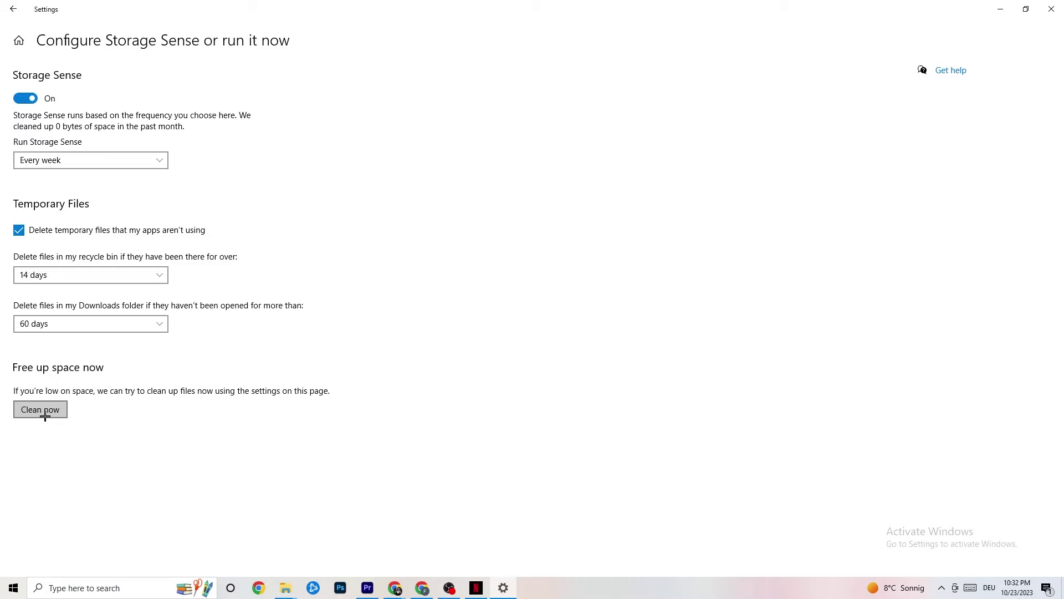
- Go back to Settings home and open Gaming, where Xbox Game Bar is switched Off
click(11, 7)
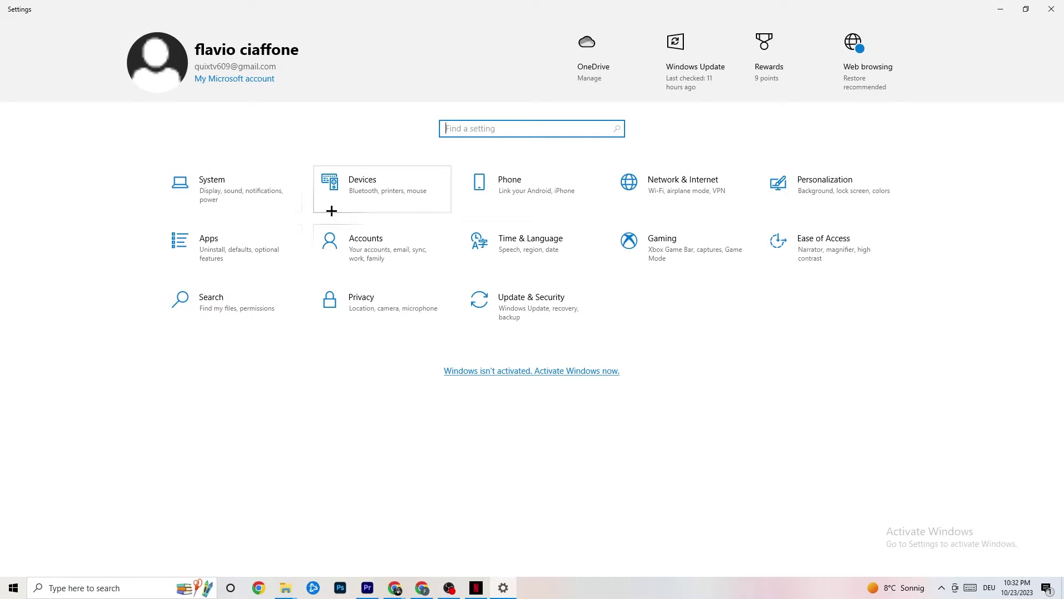
click(709, 253)
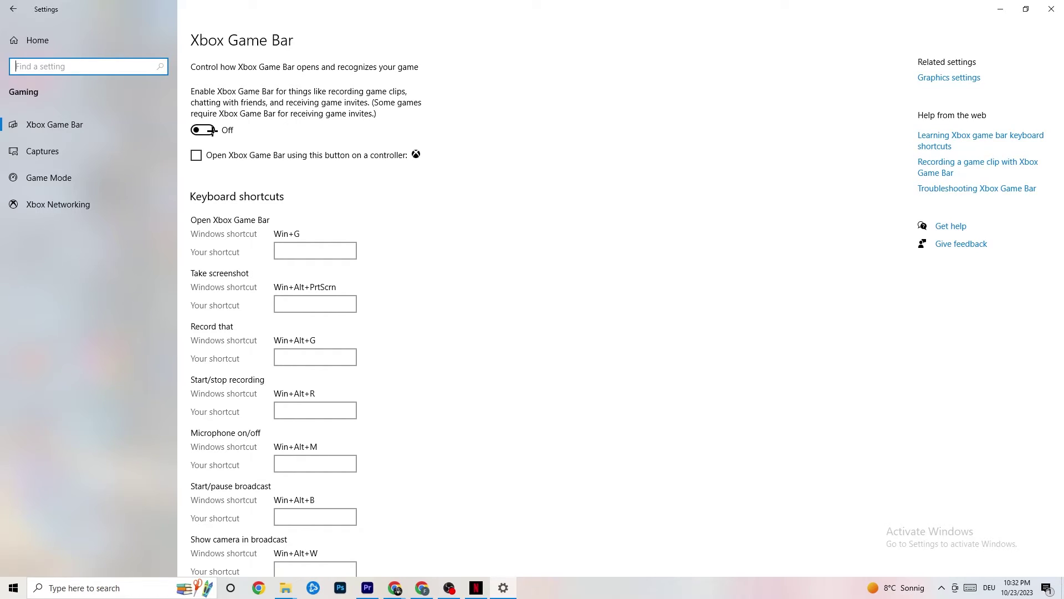
- Look over the Captures options, confirm Game Mode is On, and go back to Settings home
click(82, 153)
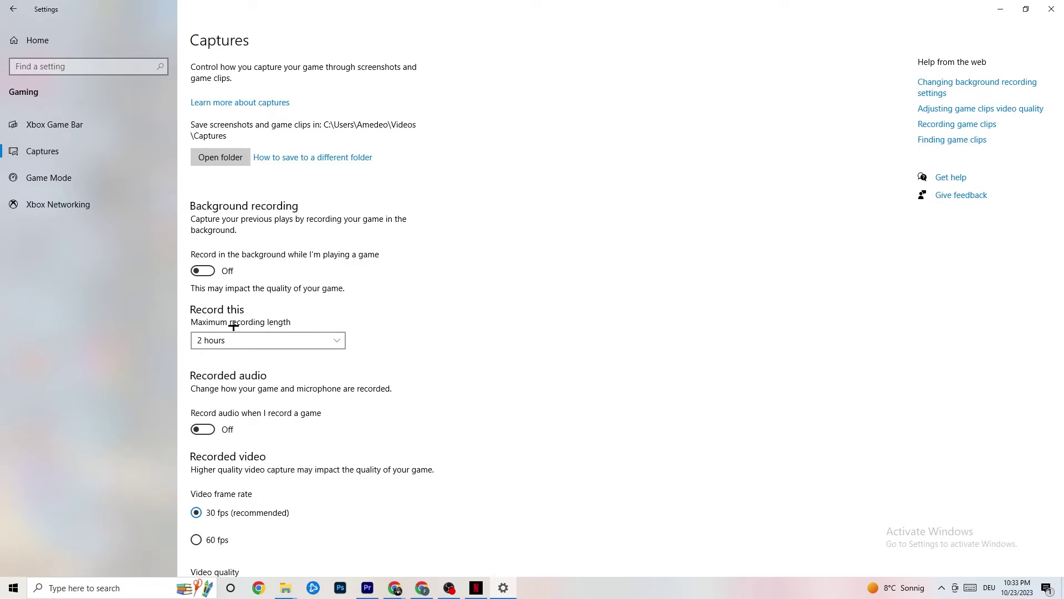
click(97, 180)
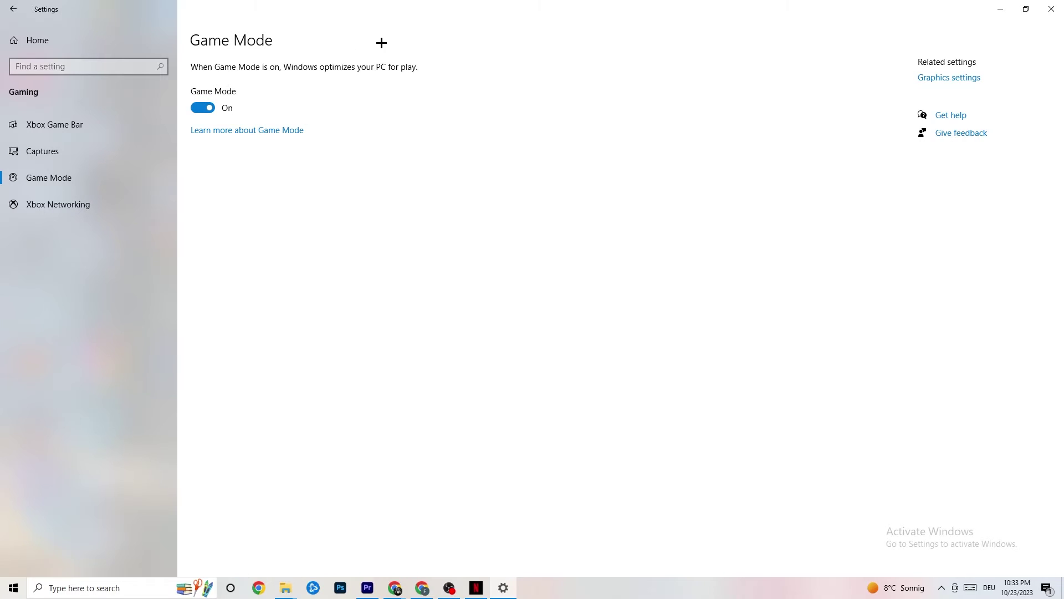
click(13, 9)
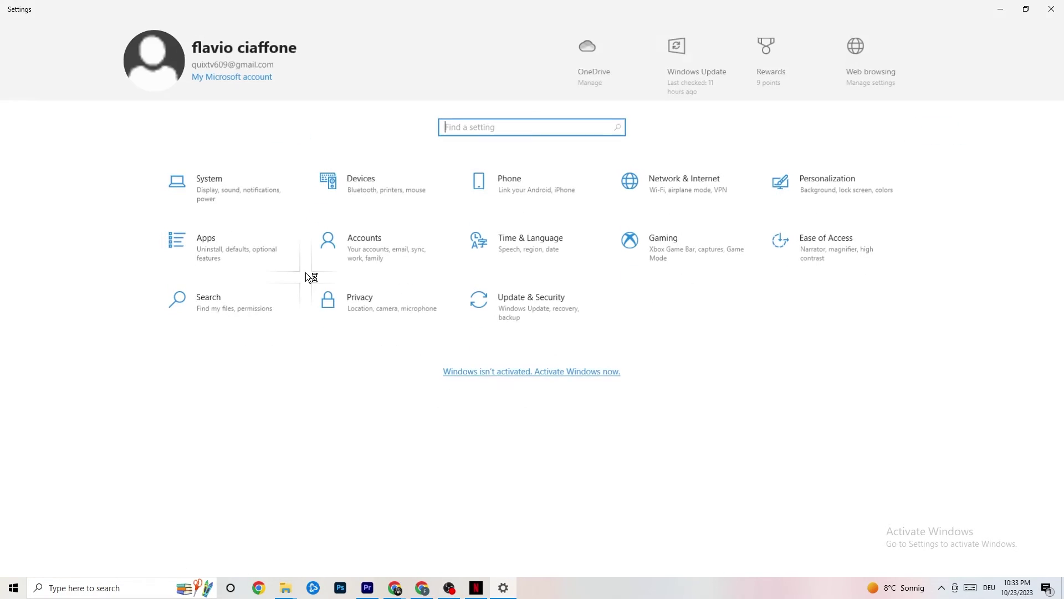
- Check Update & Security's Windows Update page, confirming the PC reports it is up to date
click(558, 316)
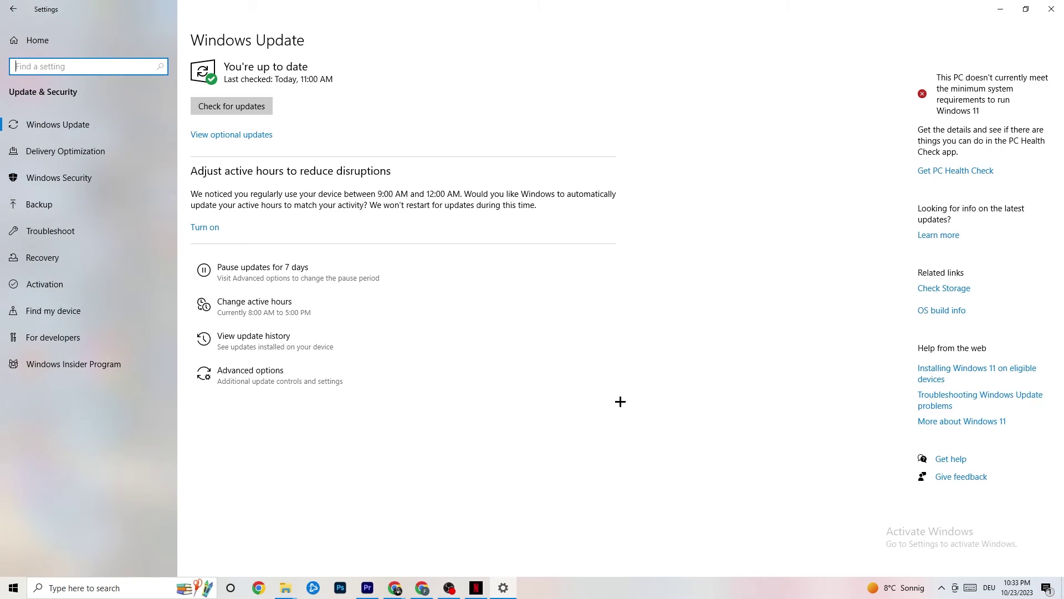
click(60, 227)
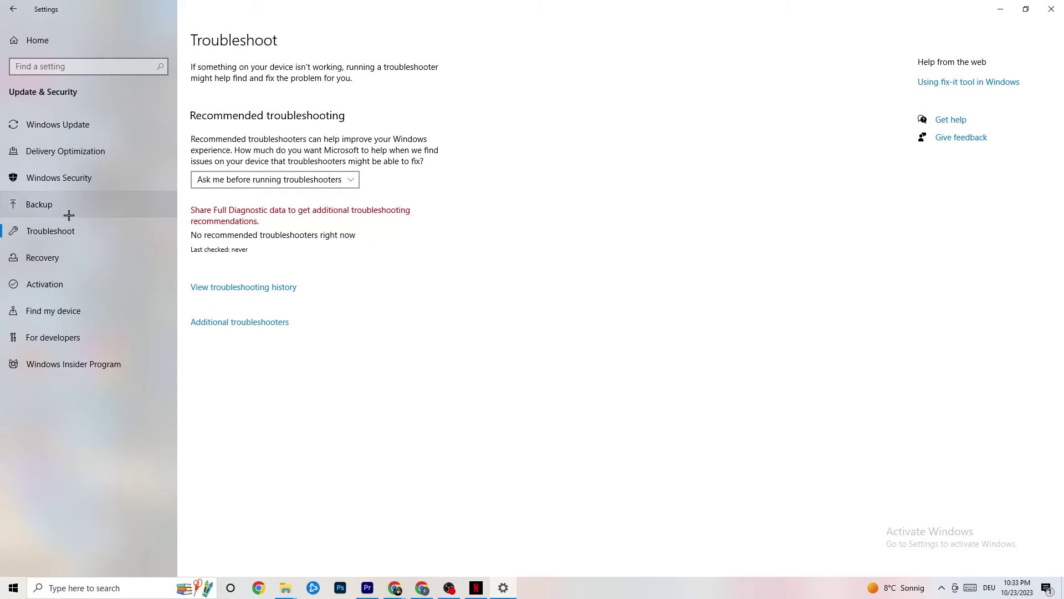
click(84, 128)
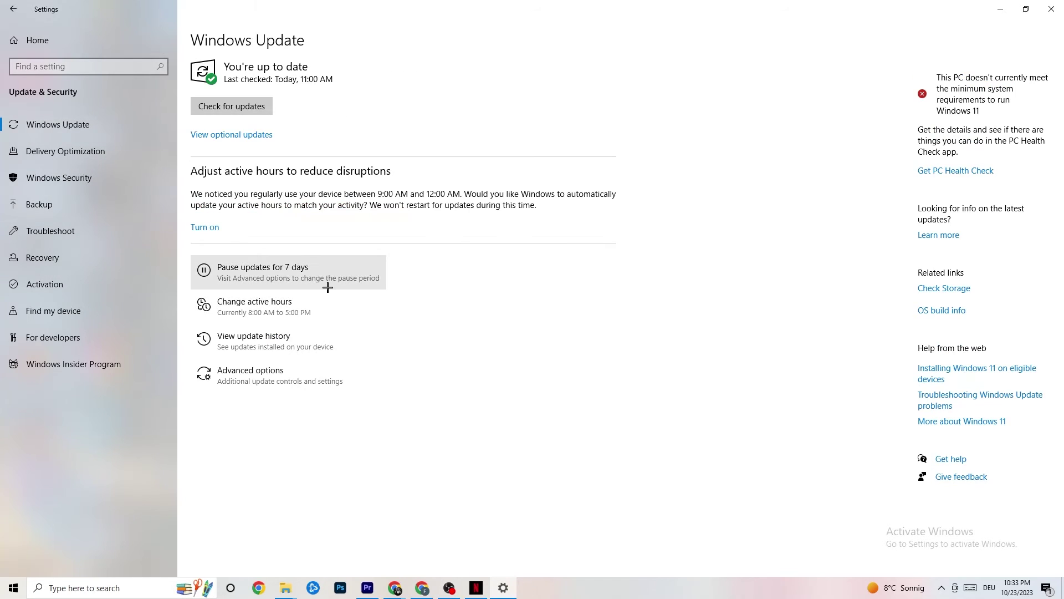